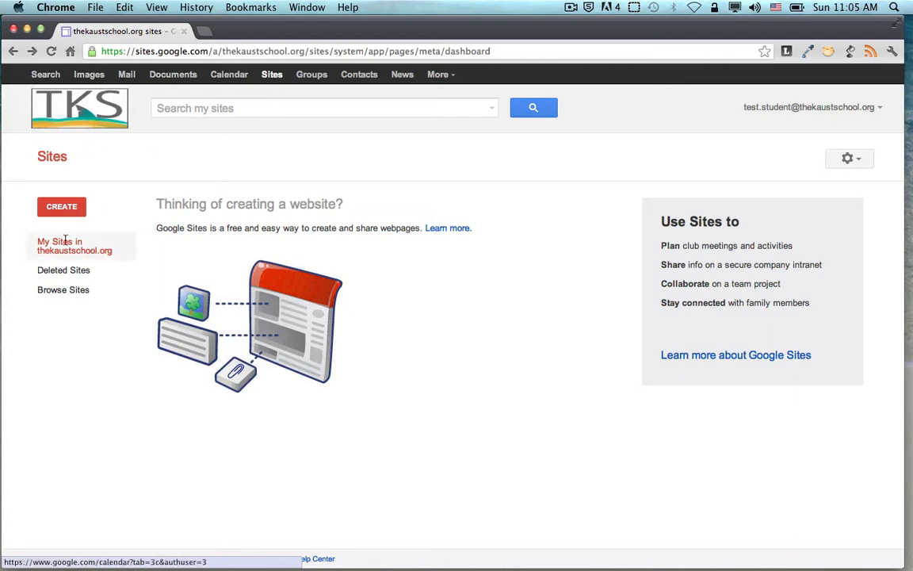
Start a new site from DP Portfolio Template 2012, named with the student's name followed by 'DP'
{"action": "left_click", "coordinate": [62, 207]}
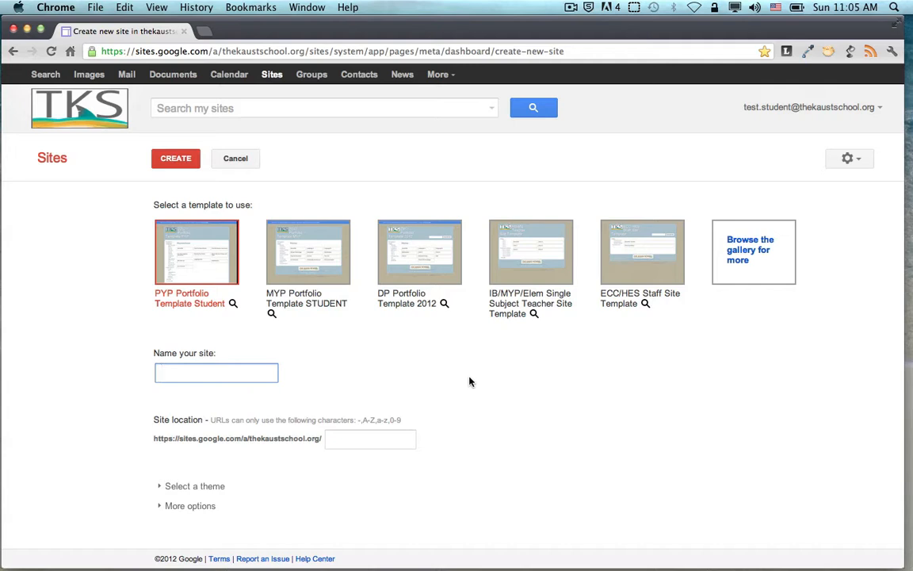
{"action": "left_click", "coordinate": [416, 261]}
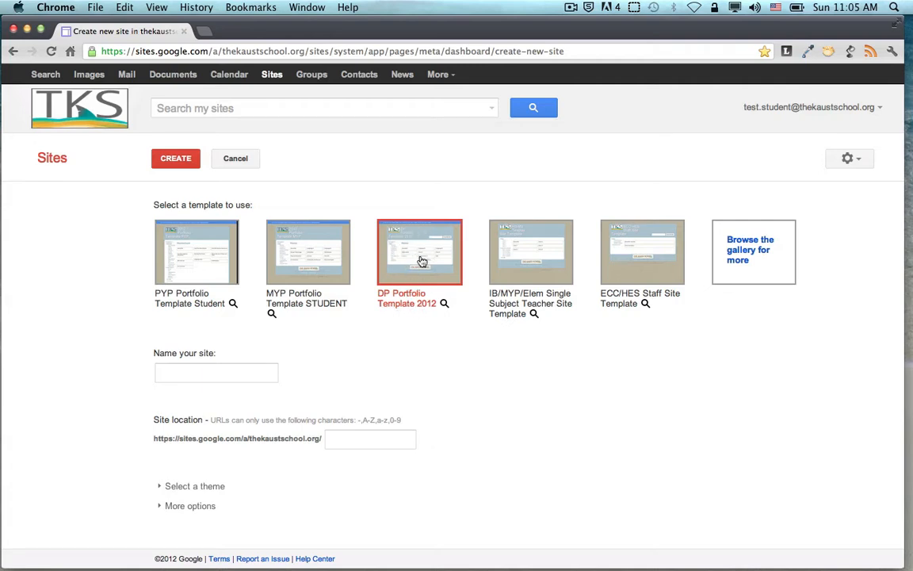
{"action": "left_click", "coordinate": [264, 372]}
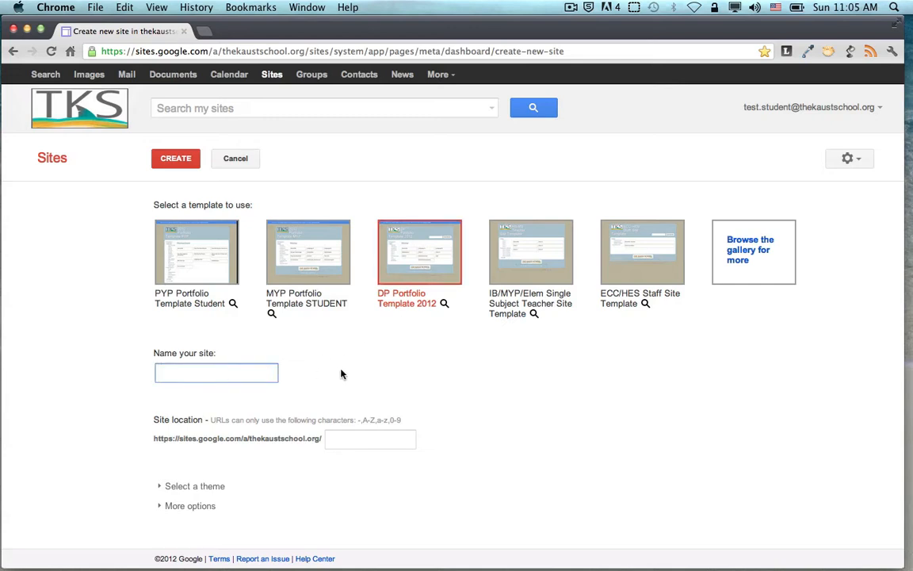
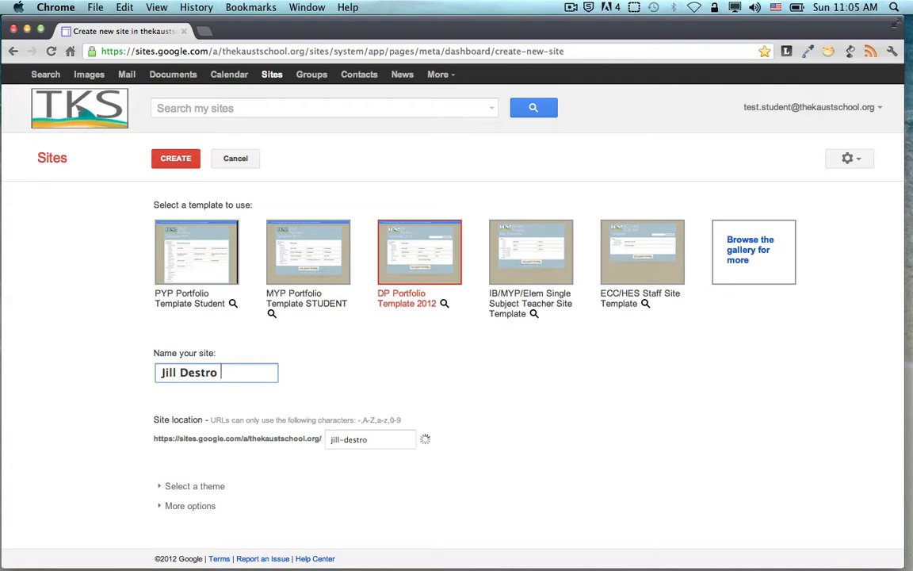
{"action": "type", "text": " DP"}
{"action": "left_click", "coordinate": [221, 373]}
{"action": "left_click", "coordinate": [347, 394]}
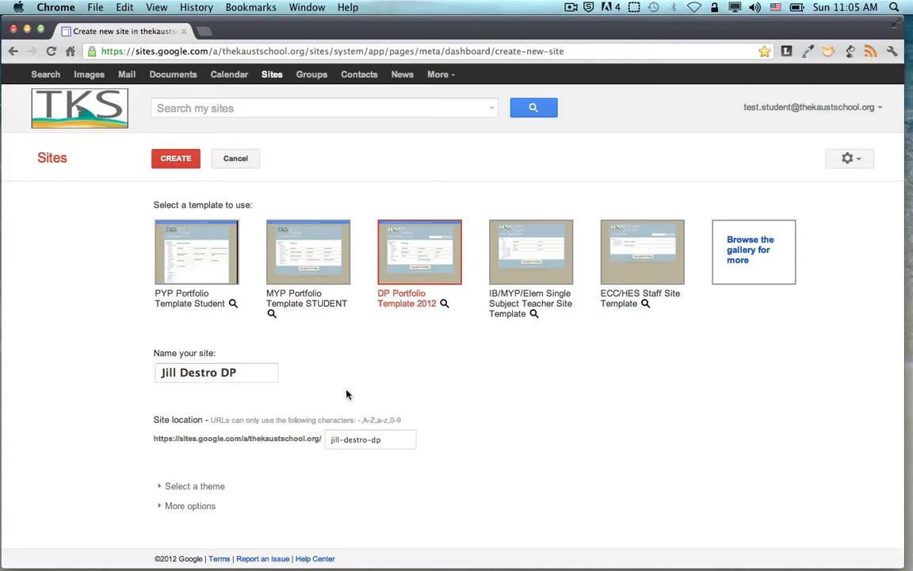
Build the portfolio site from the form and go to its About Me page
{"action": "left_click", "coordinate": [176, 159]}
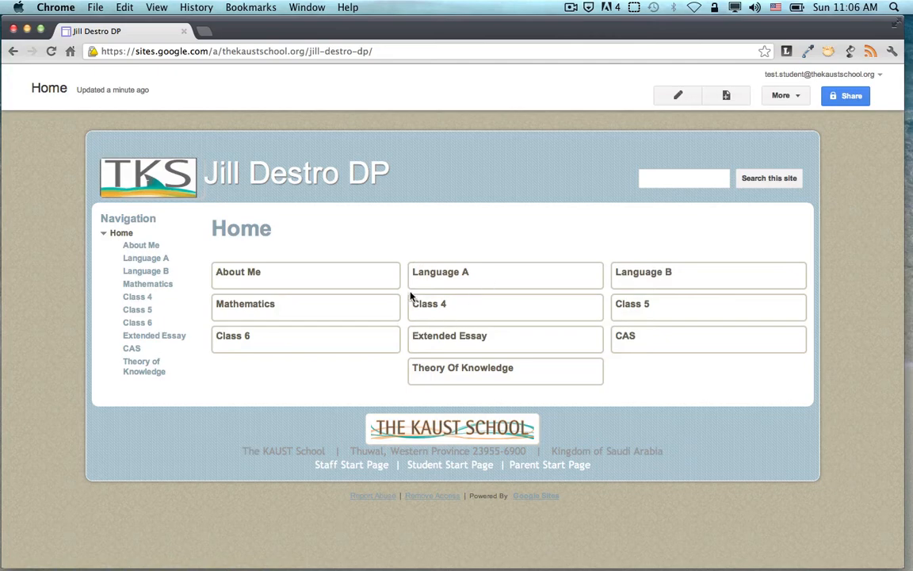
{"action": "left_click", "coordinate": [149, 248]}
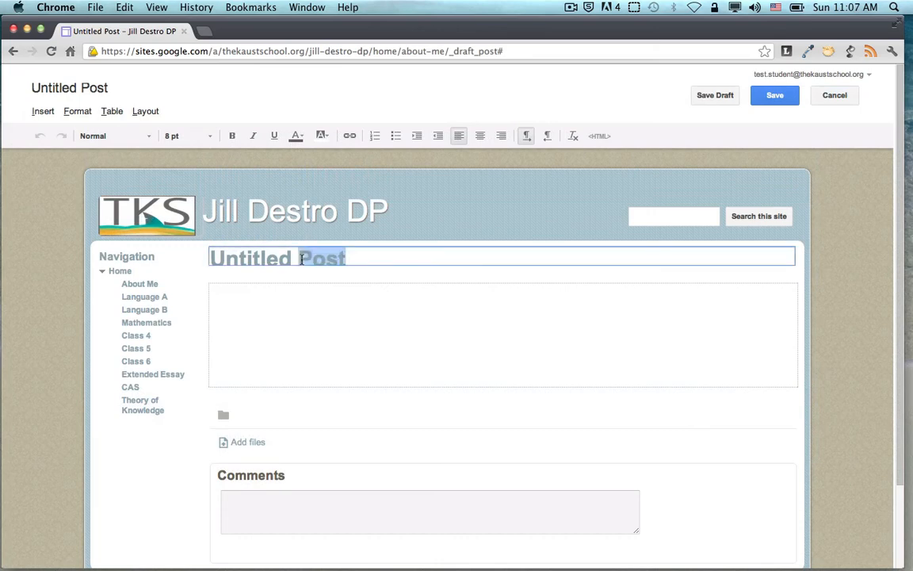
Title the post 'About Me' and paste the welcome paragraph into its body
{"action": "triple_click", "coordinate": [308, 257]}
{"action": "type", "text": "About Me"}
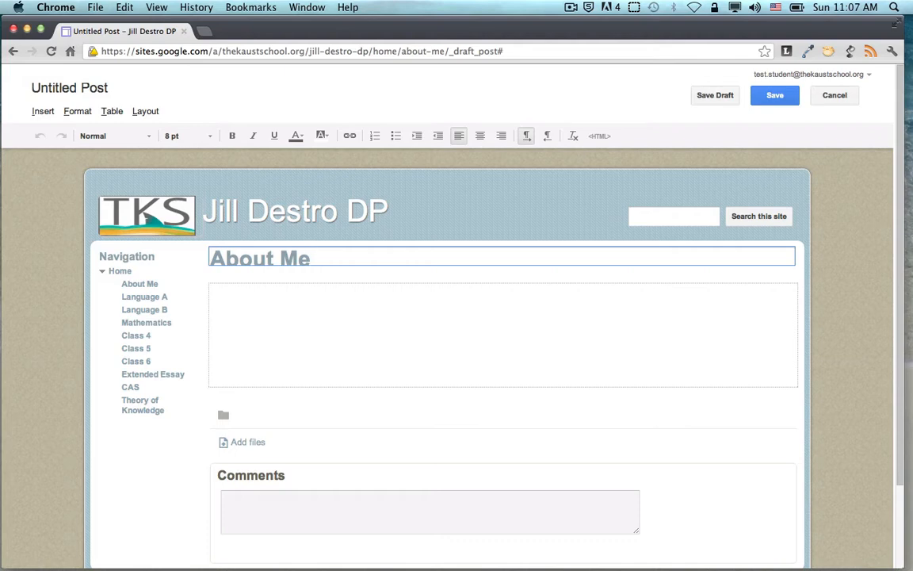
{"action": "left_click", "coordinate": [290, 297]}
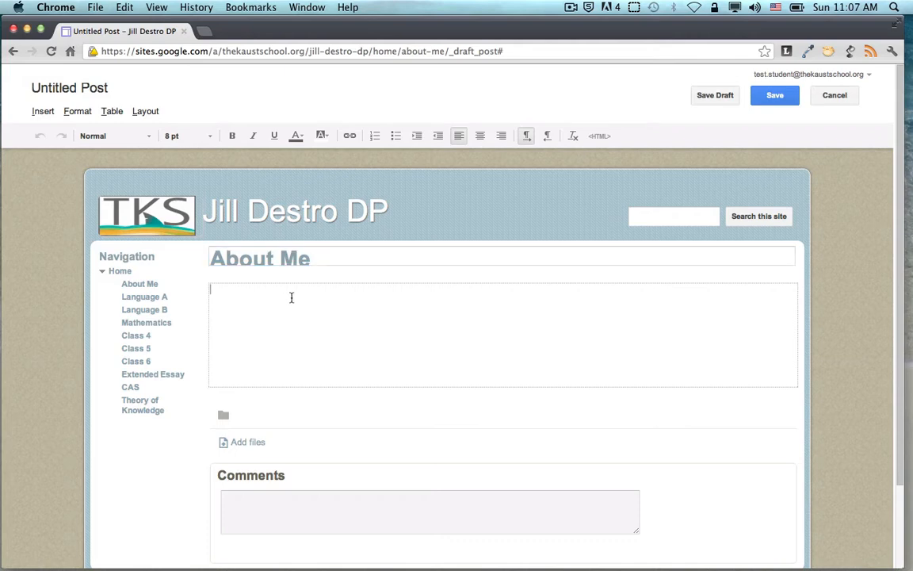
{"action": "type", "text": "Welcome to my portfolio that will showcase all my great work in this lovely TKS Diploma Programme. I love to cycle and play ultimate frisbee. I also love cats and rainy weather...that is hard though, as it never rains here. Well, almost never. Wouldn't it be nice if it rained more often."}
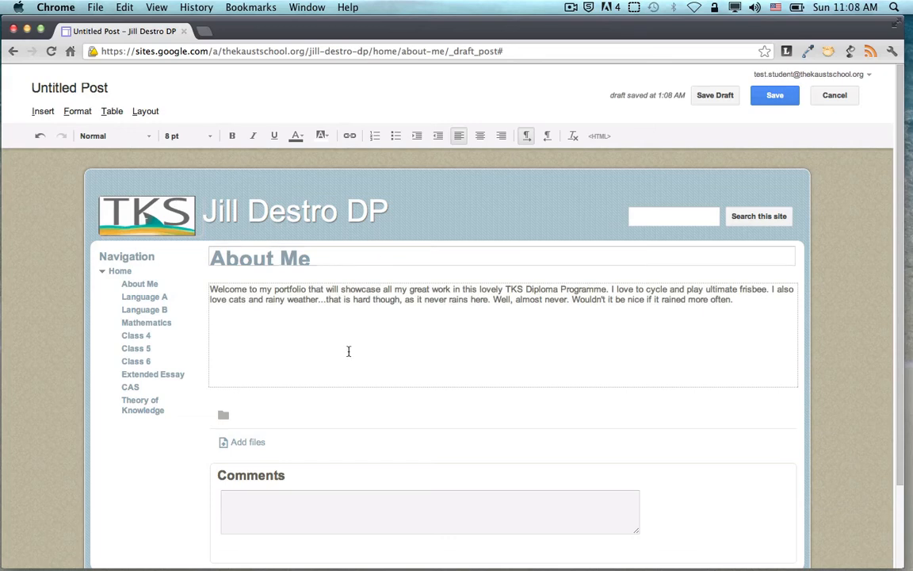
{"action": "left_click", "coordinate": [46, 113]}
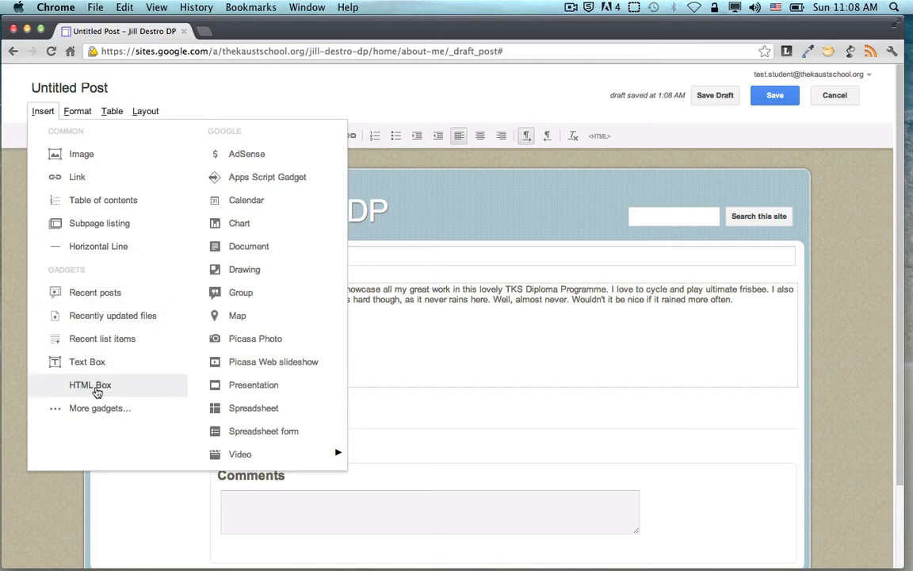
{"action": "mouse_move", "coordinate": [239, 453]}
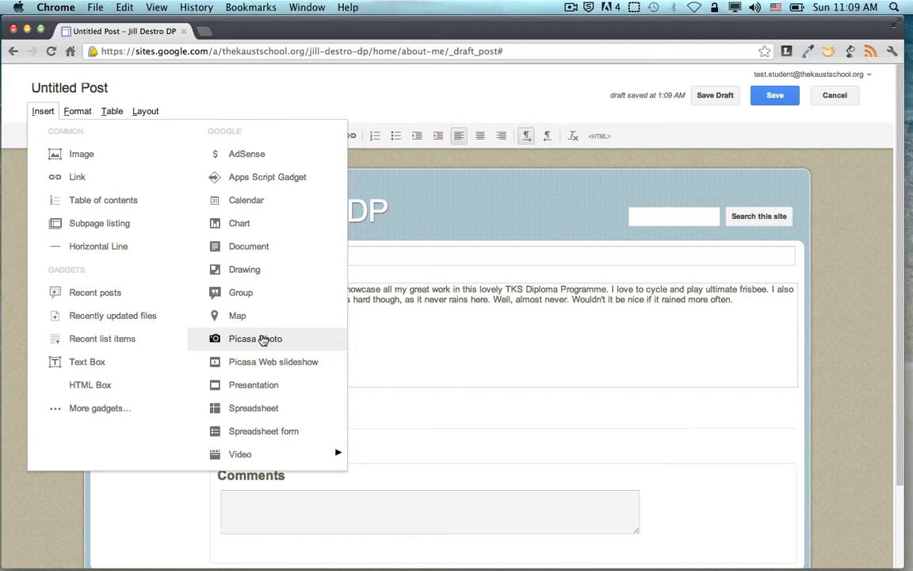
Upload the Vermeer portrait jpeg from the Desktop and insert it below the paragraph
{"action": "left_click", "coordinate": [88, 158]}
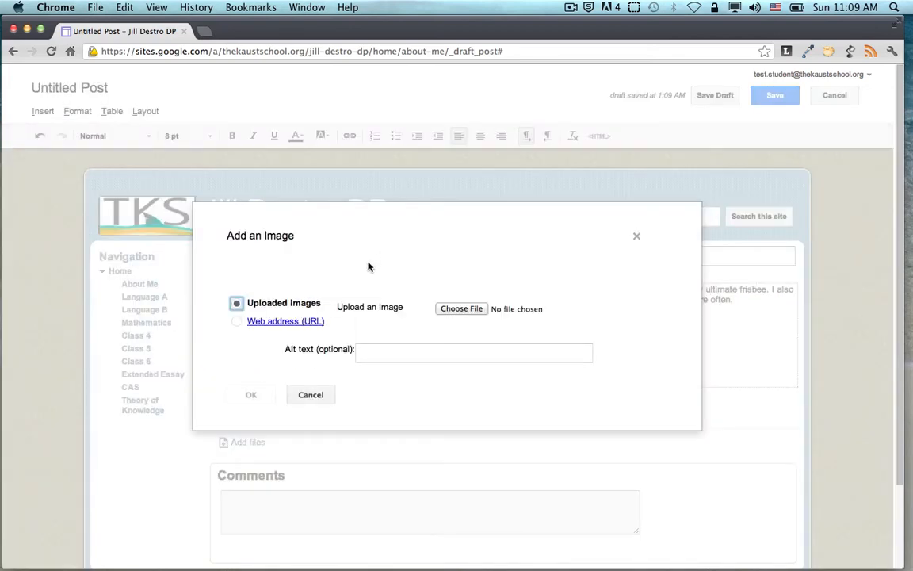
{"action": "left_click", "coordinate": [460, 309]}
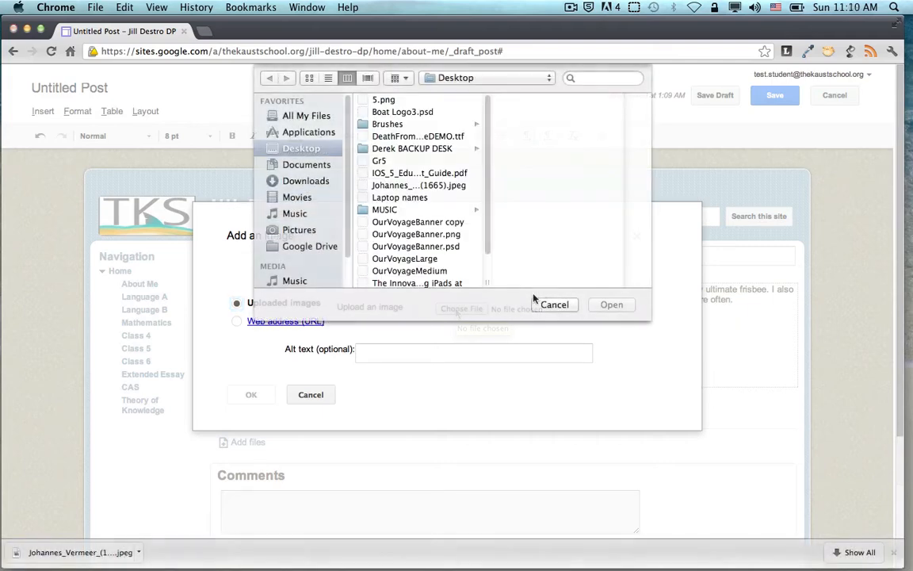
{"action": "left_click", "coordinate": [399, 187]}
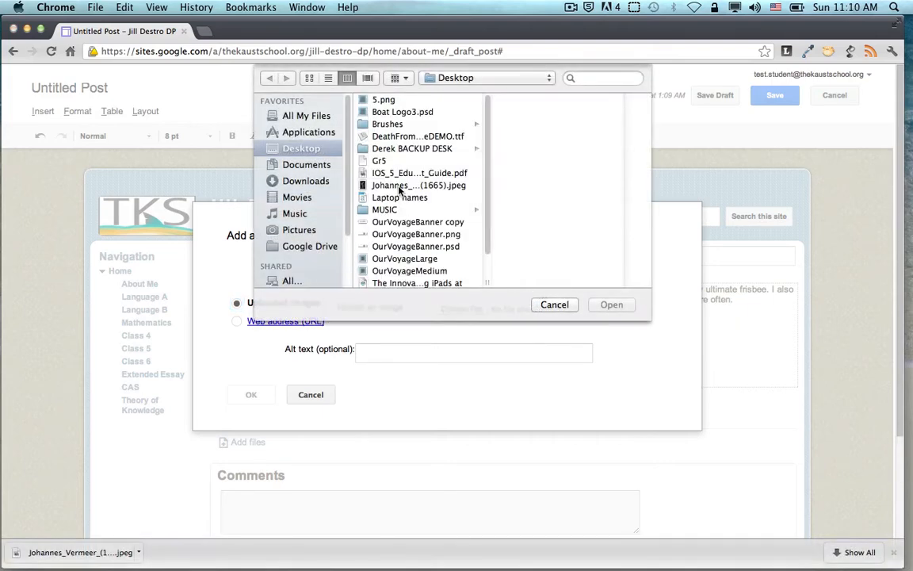
{"action": "left_click", "coordinate": [611, 304]}
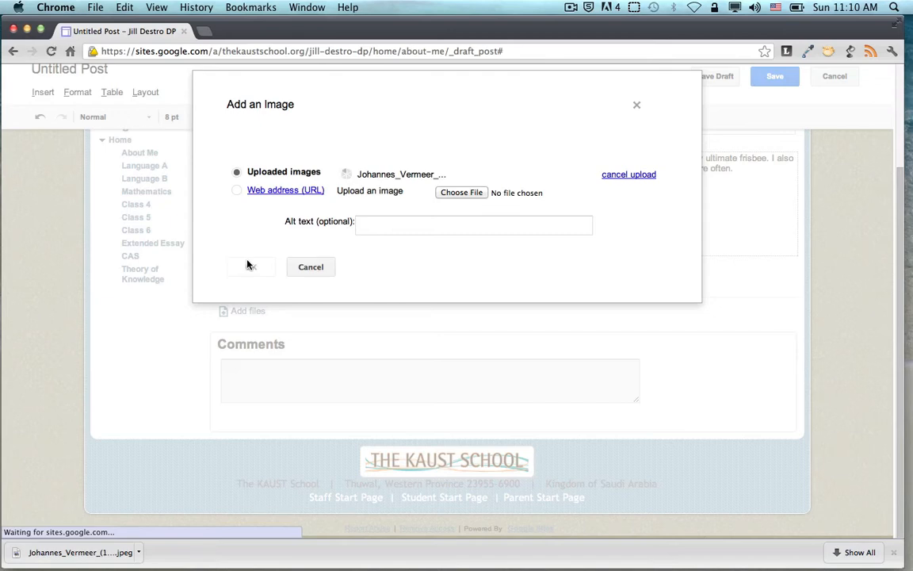
{"action": "left_click", "coordinate": [251, 334]}
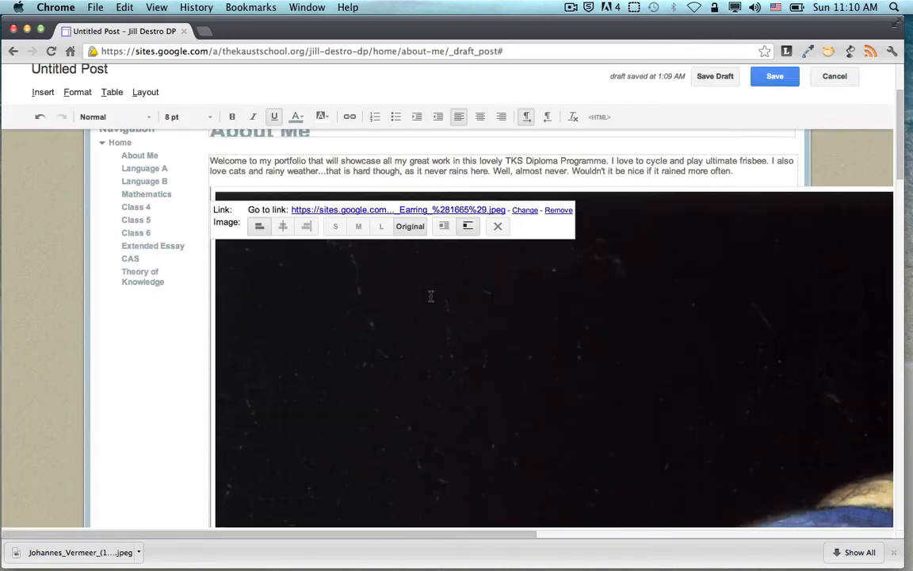
Make the portrait medium and centred, publish the About Me post, and return Home
{"action": "left_click", "coordinate": [356, 228]}
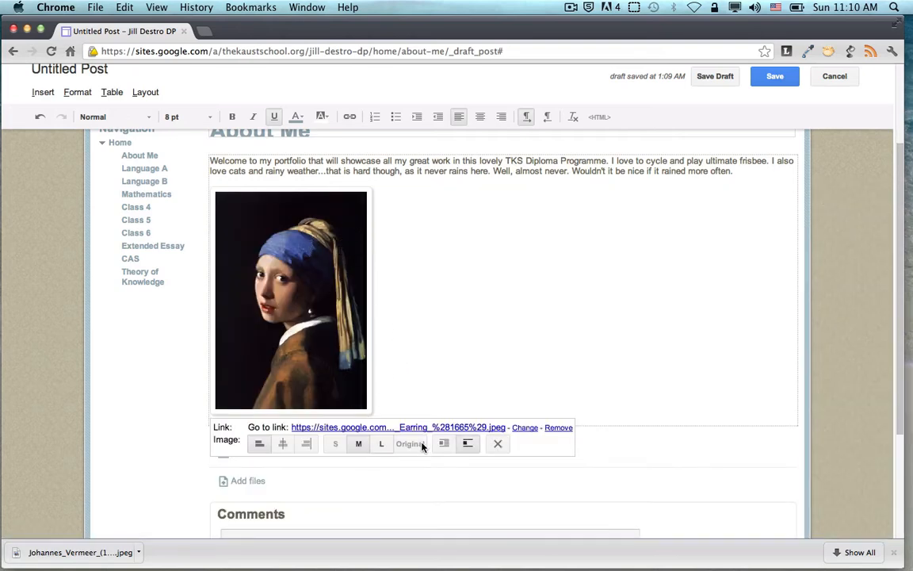
{"action": "left_click", "coordinate": [282, 443]}
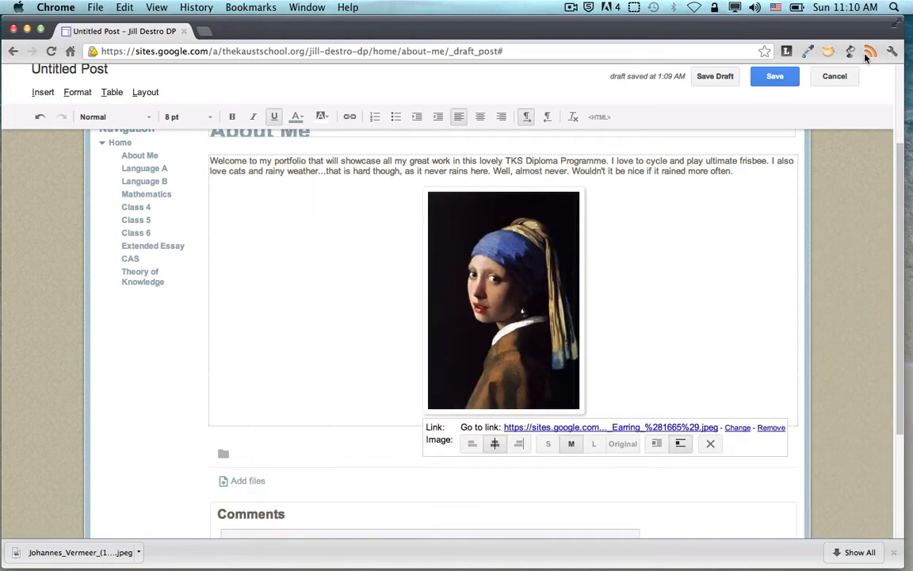
{"action": "left_click", "coordinate": [775, 77]}
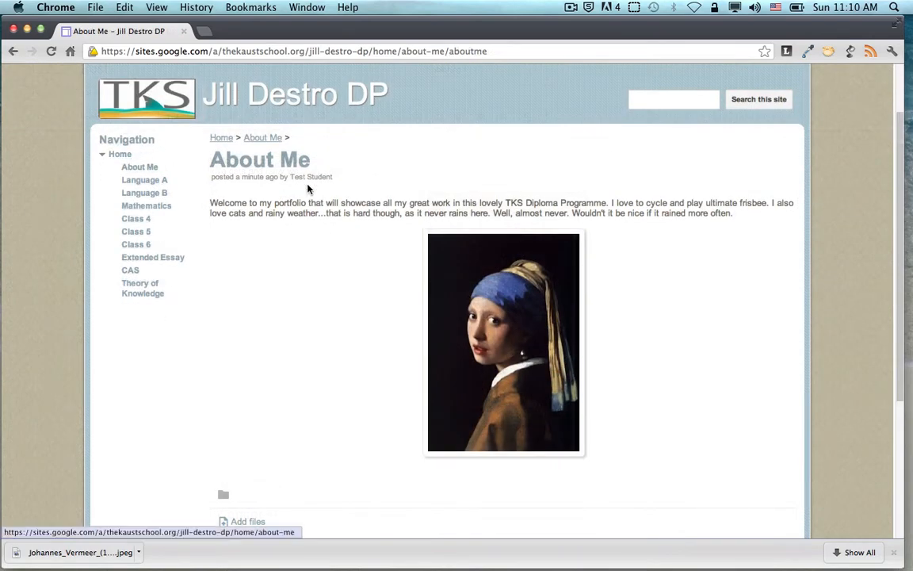
{"action": "left_click", "coordinate": [146, 97]}
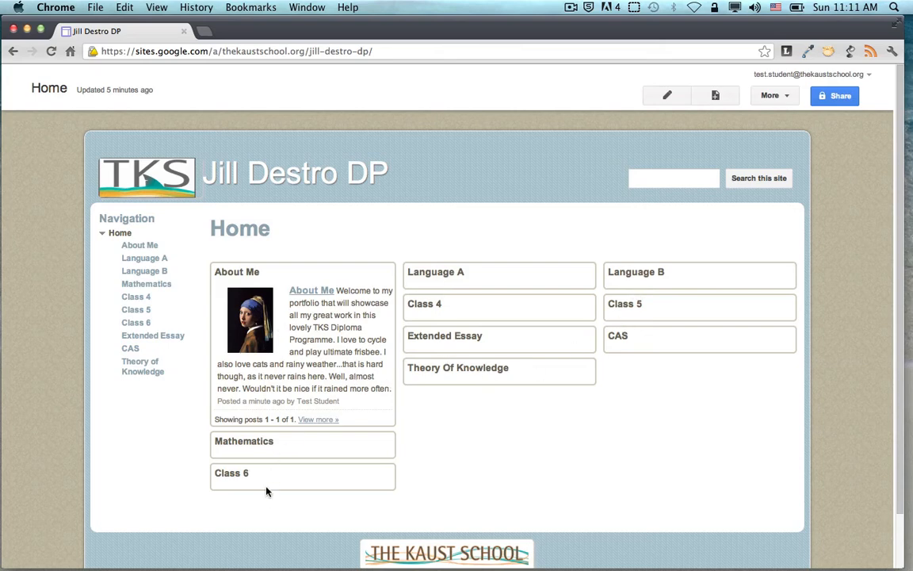
Create and publish the 'Out, damn'd spot!' post on the Language A page
{"action": "left_click", "coordinate": [158, 259]}
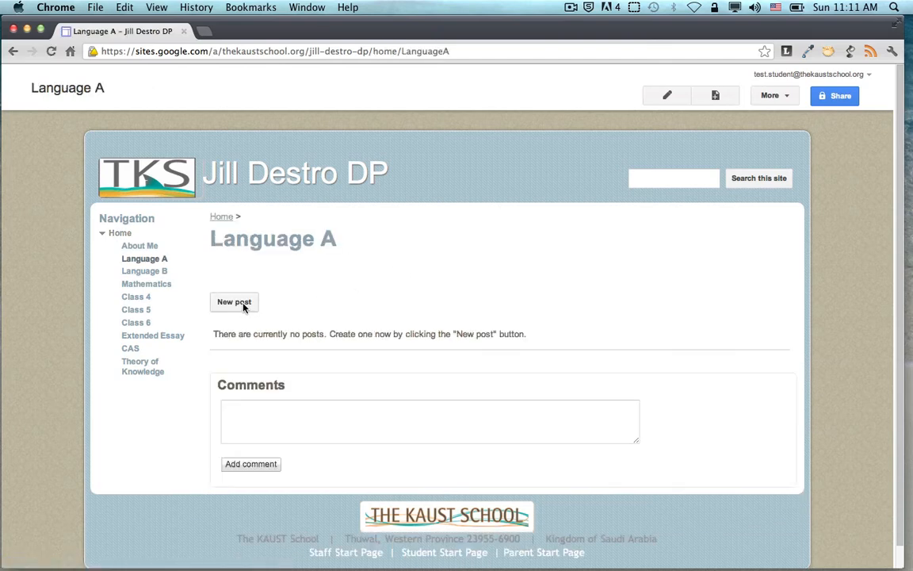
{"action": "left_click", "coordinate": [244, 306]}
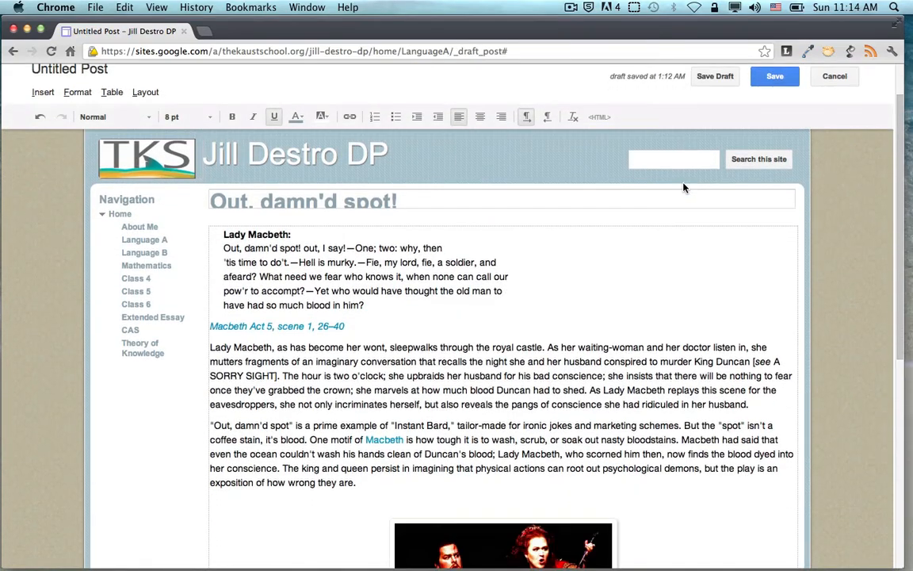
{"action": "scroll", "coordinate": [685, 187], "scroll_direction": "down", "scroll_amount": 2}
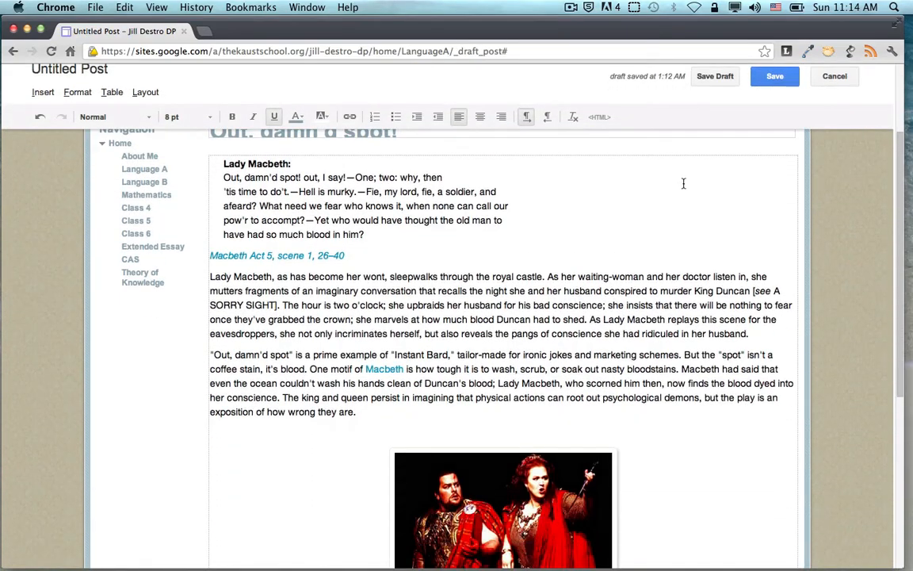
{"action": "left_click", "coordinate": [761, 79]}
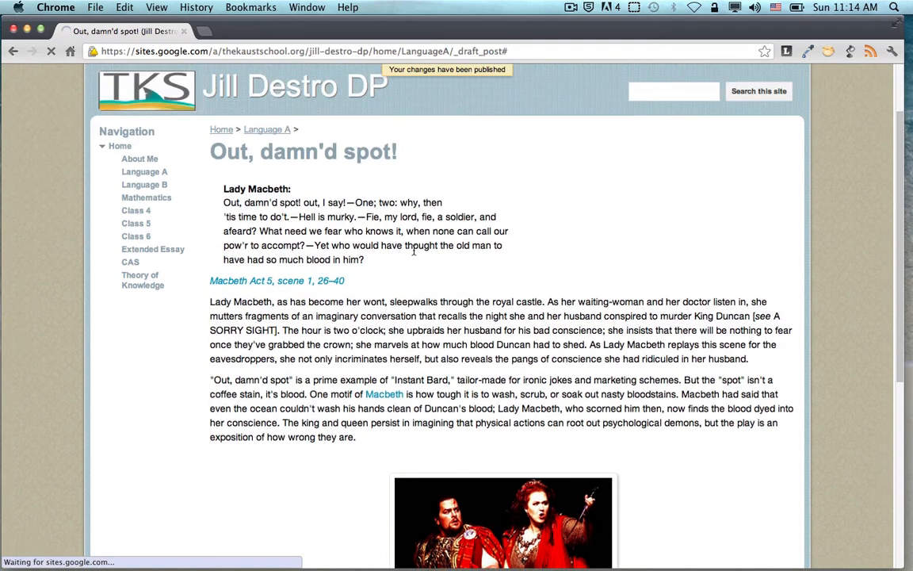
Scroll through the published Macbeth post, then go back to the Home page
{"action": "scroll", "coordinate": [328, 333], "scroll_direction": "down", "scroll_amount": 5}
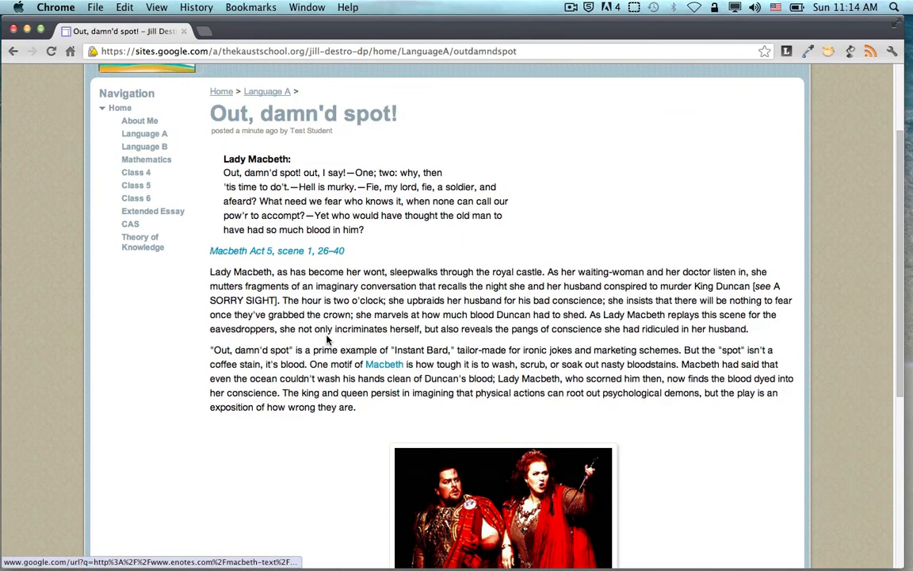
{"action": "scroll", "coordinate": [328, 341], "scroll_direction": "down", "scroll_amount": 4}
{"action": "scroll", "coordinate": [328, 336], "scroll_direction": "up", "scroll_amount": 6}
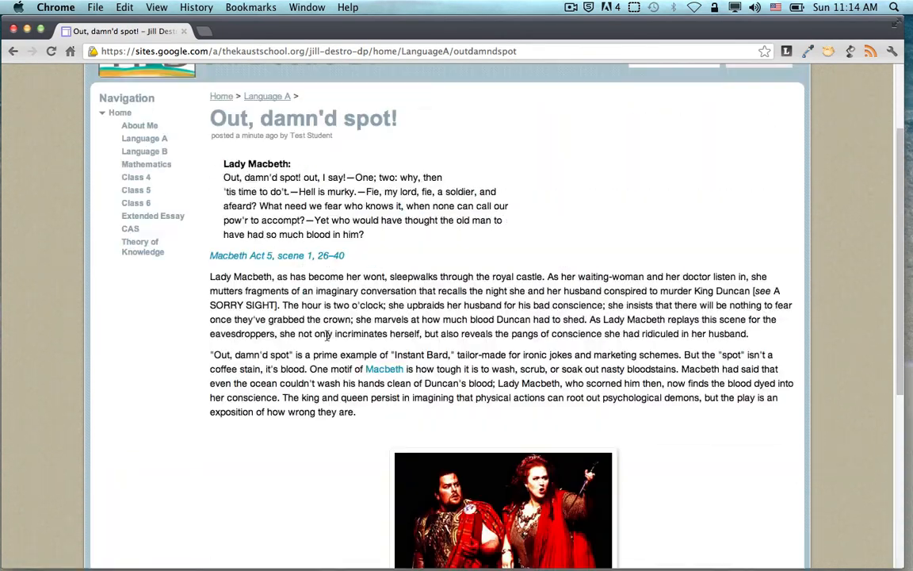
{"action": "scroll", "coordinate": [327, 335], "scroll_direction": "down", "scroll_amount": 2}
{"action": "scroll", "coordinate": [328, 335], "scroll_direction": "up", "scroll_amount": 2}
{"action": "scroll", "coordinate": [326, 340], "scroll_direction": "down", "scroll_amount": 4}
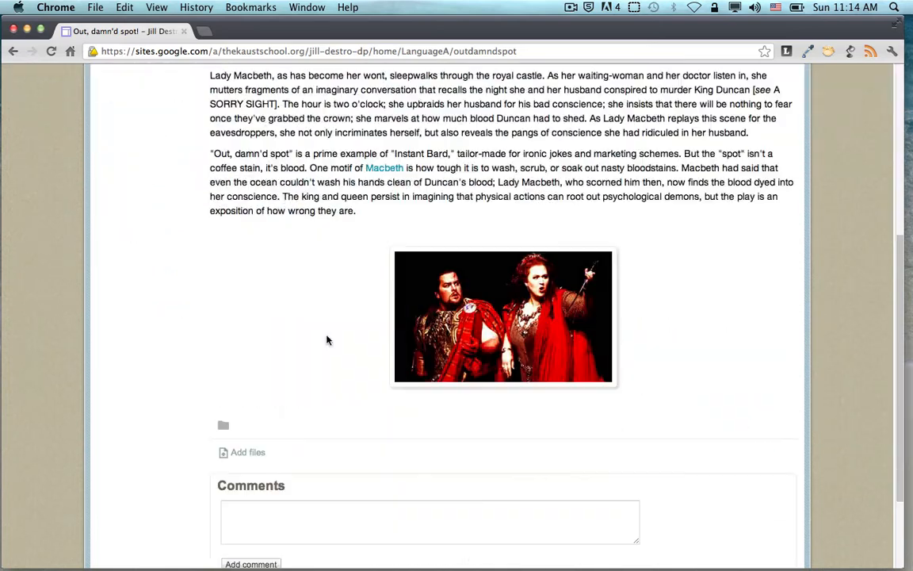
{"action": "scroll", "coordinate": [266, 476], "scroll_direction": "down", "scroll_amount": 2}
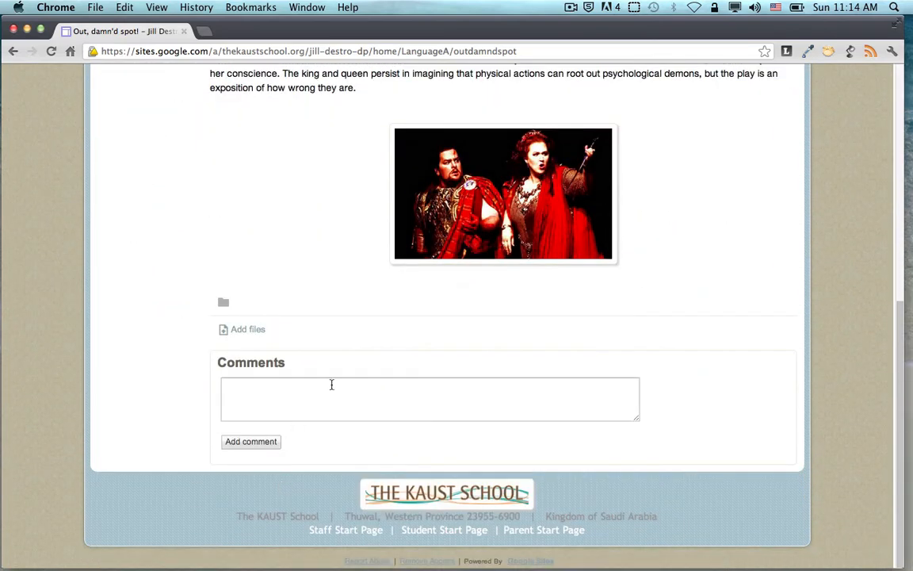
{"action": "scroll", "coordinate": [331, 384], "scroll_direction": "up", "scroll_amount": 6}
{"action": "left_click", "coordinate": [126, 186]}
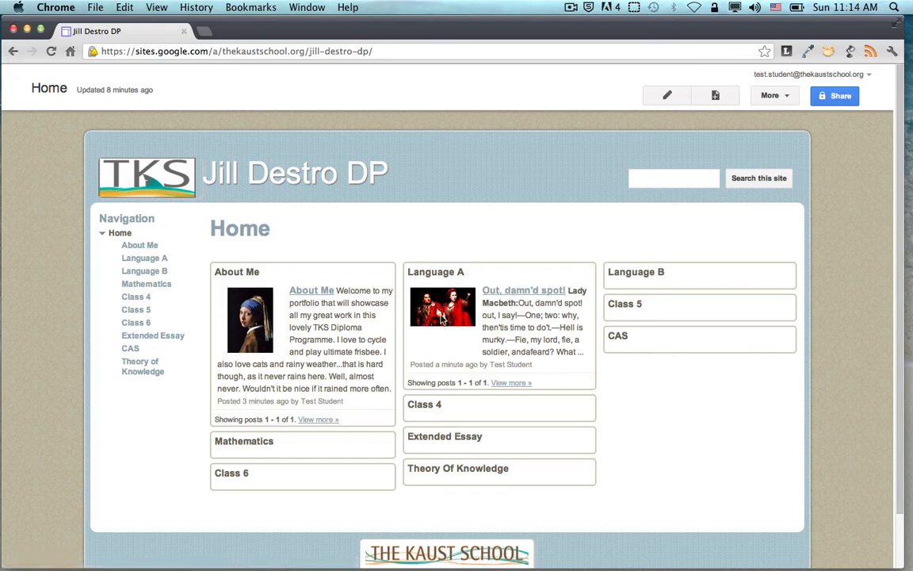
{"action": "left_click", "coordinate": [512, 384]}
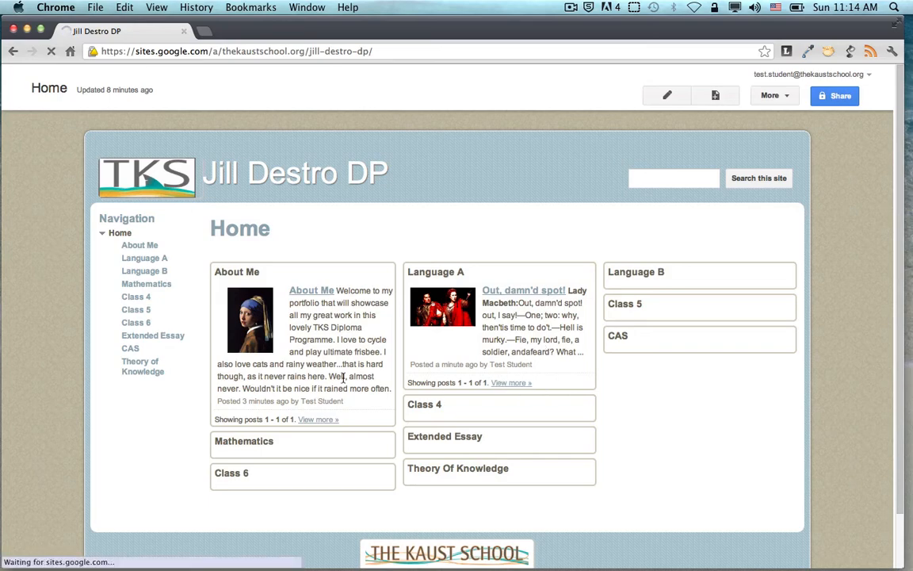
{"action": "scroll", "coordinate": [402, 390], "scroll_direction": "down", "scroll_amount": 5}
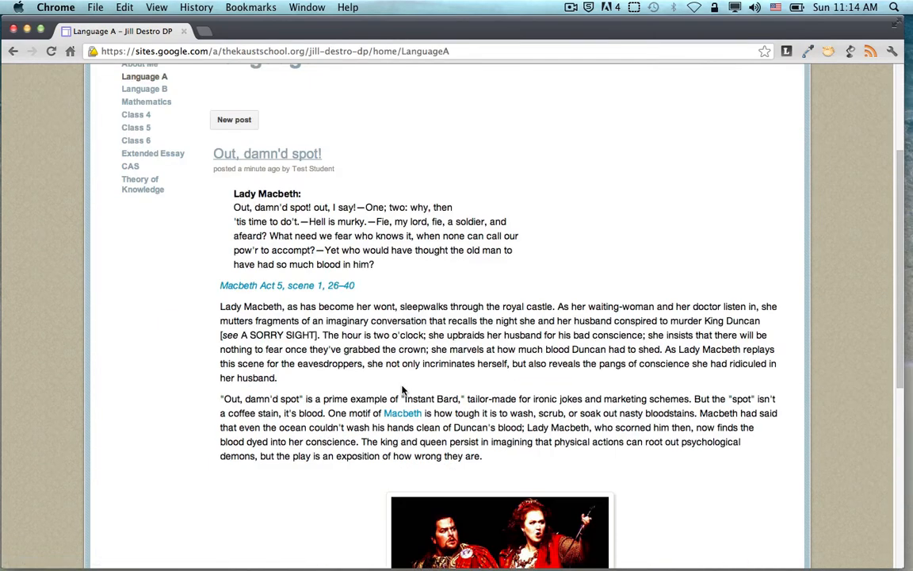
{"action": "scroll", "coordinate": [402, 390], "scroll_direction": "down", "scroll_amount": 5}
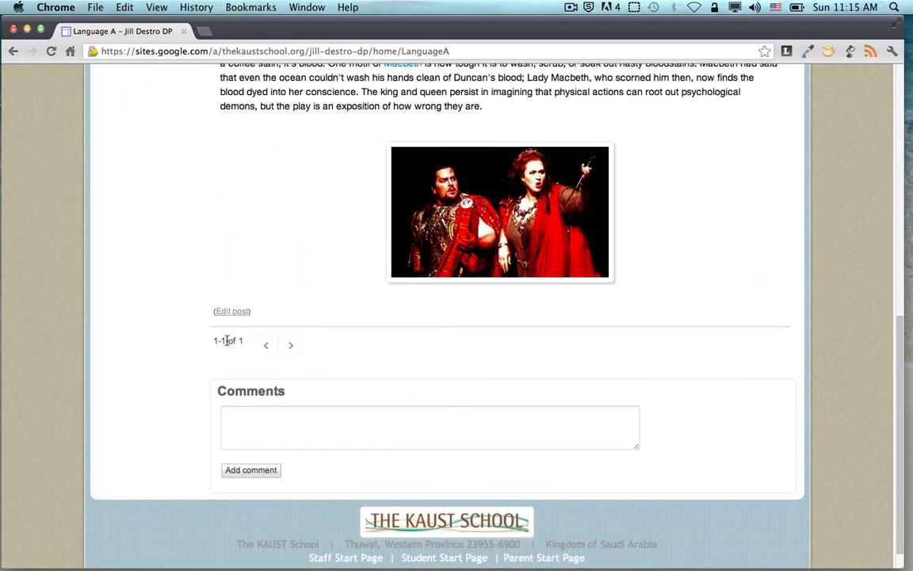
{"action": "scroll", "coordinate": [460, 329], "scroll_direction": "down", "scroll_amount": 1}
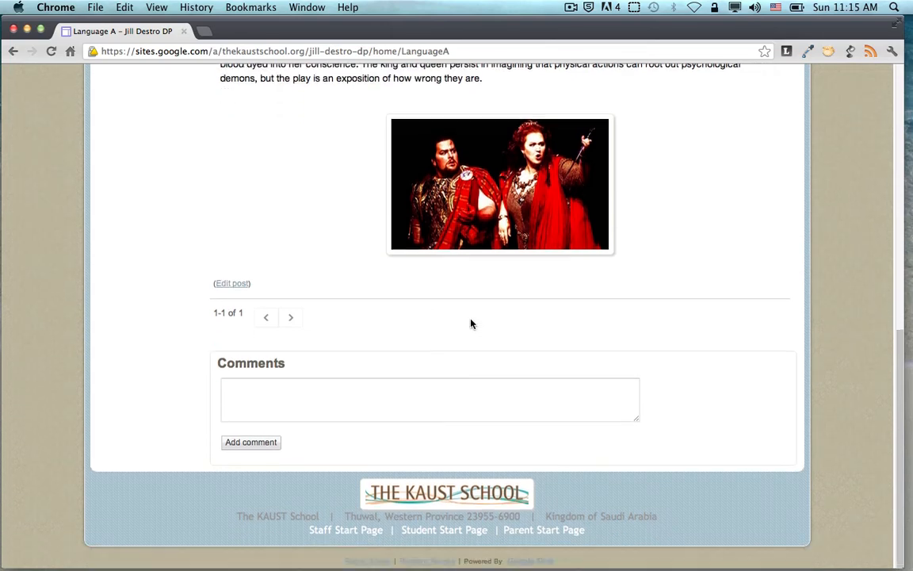
{"action": "scroll", "coordinate": [472, 322], "scroll_direction": "up", "scroll_amount": 10}
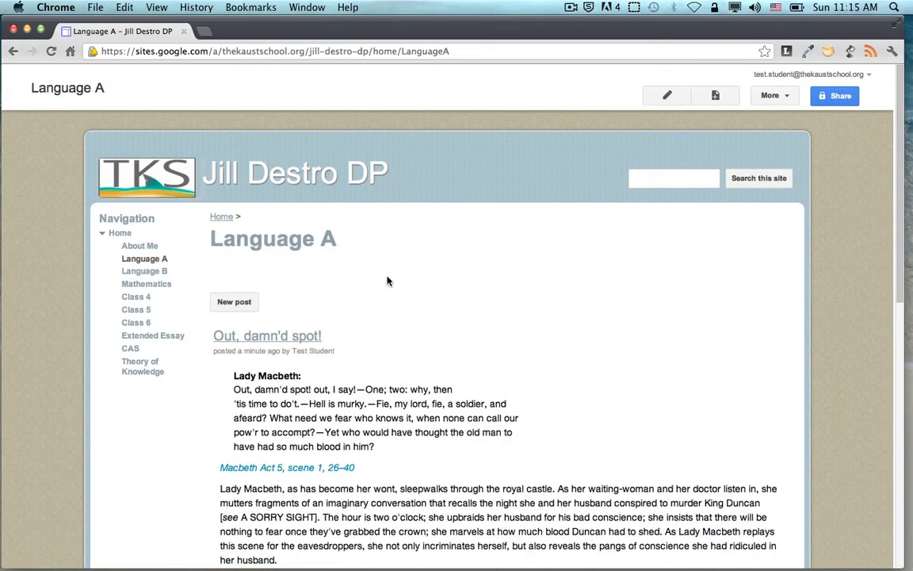
{"action": "scroll", "coordinate": [388, 280], "scroll_direction": "down", "scroll_amount": 2}
{"action": "left_click", "coordinate": [168, 118]}
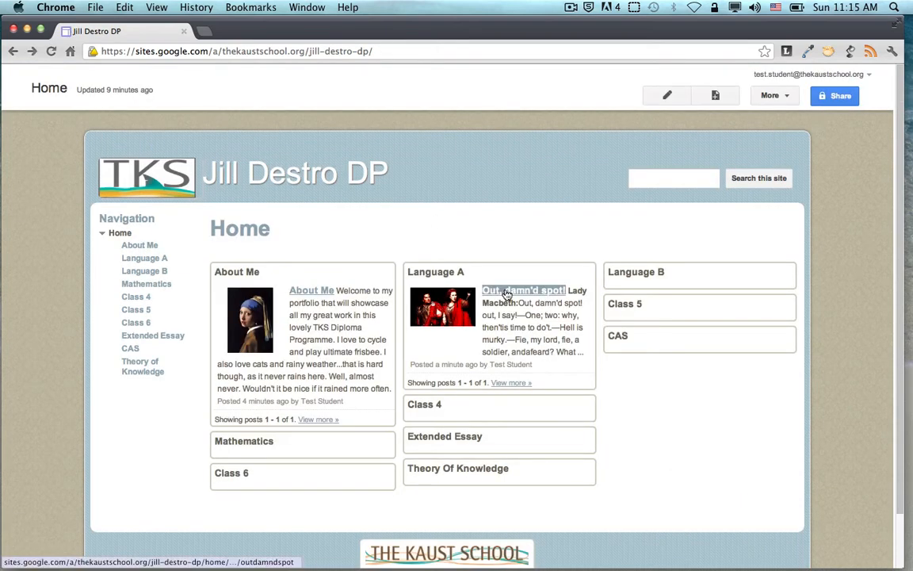
{"action": "left_click", "coordinate": [508, 293]}
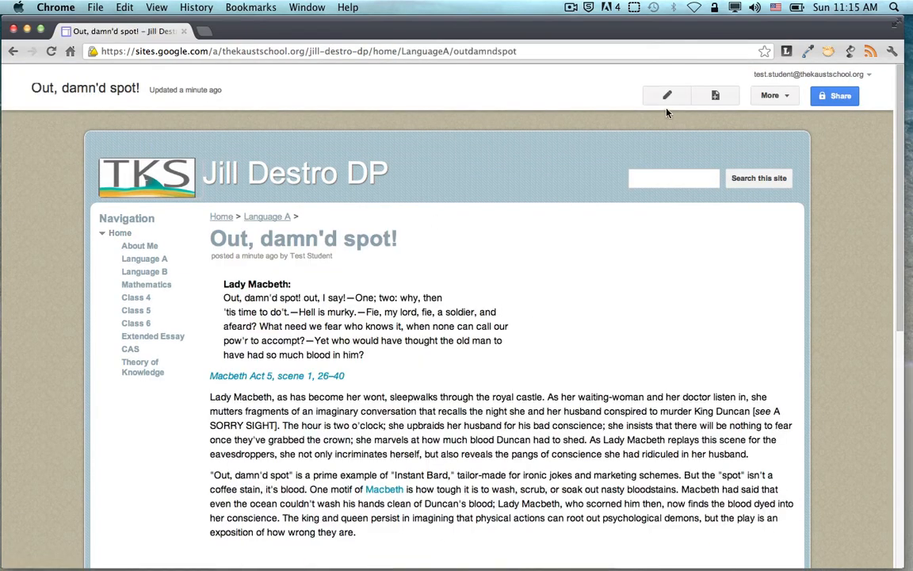
{"action": "left_click", "coordinate": [667, 97]}
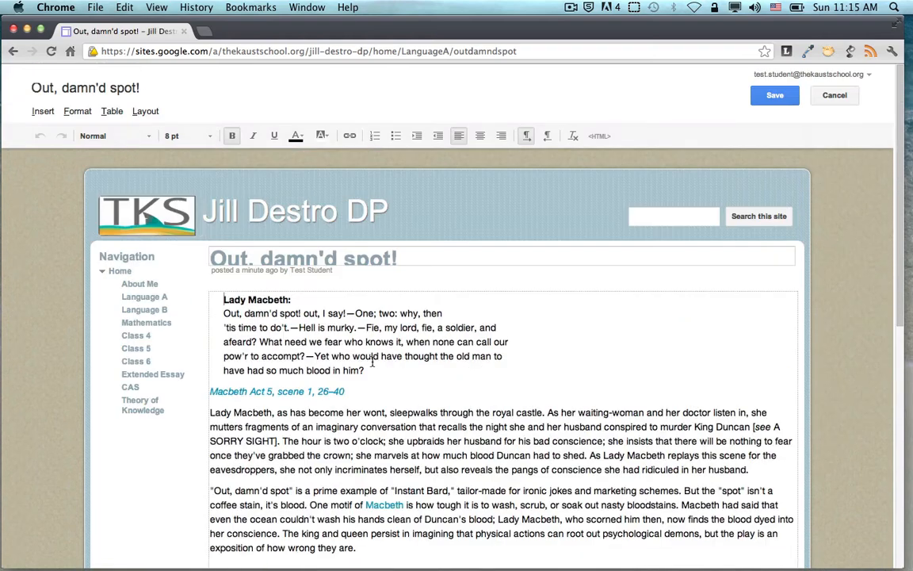
{"action": "left_click", "coordinate": [775, 95]}
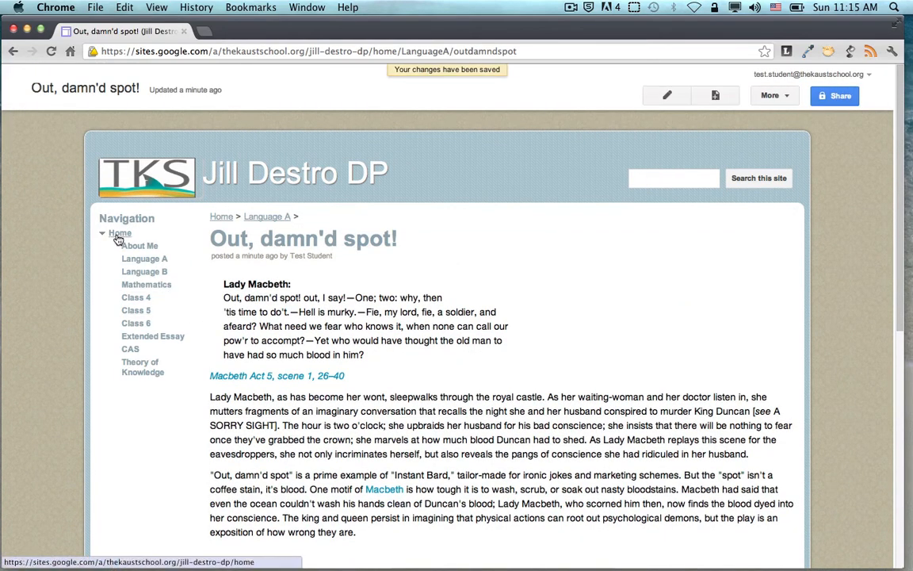
{"action": "left_click", "coordinate": [131, 184]}
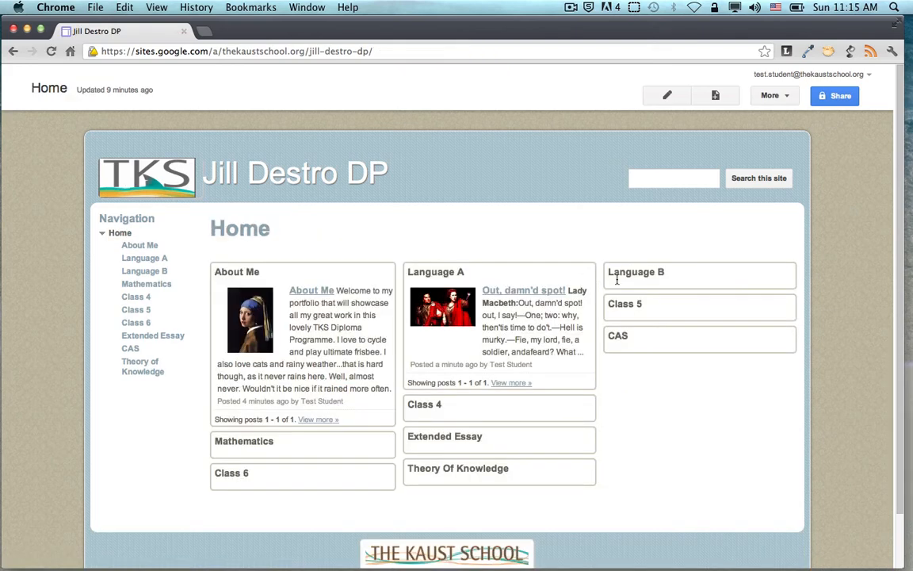
Start a new Language B post and title it 'Arabic Essay'
{"action": "left_click", "coordinate": [139, 273]}
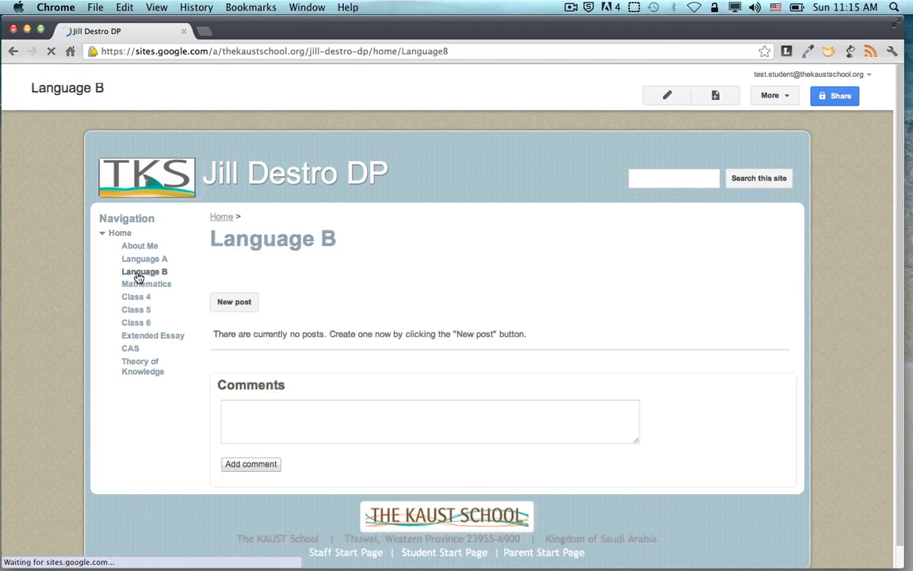
{"action": "left_click", "coordinate": [236, 303]}
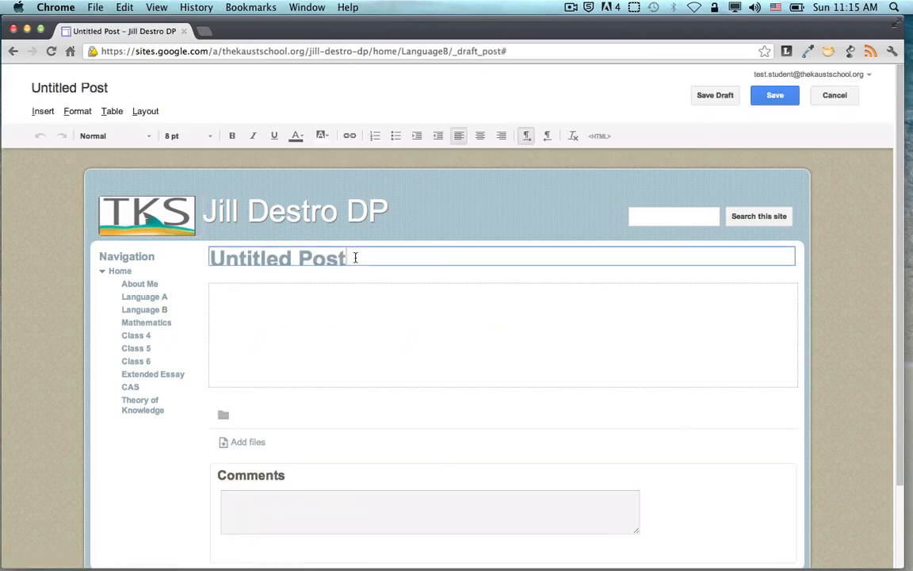
{"action": "left_click_drag", "start_coordinate": [355, 257], "coordinate": [179, 257]}
{"action": "type", "text": "Arabic Essay"}
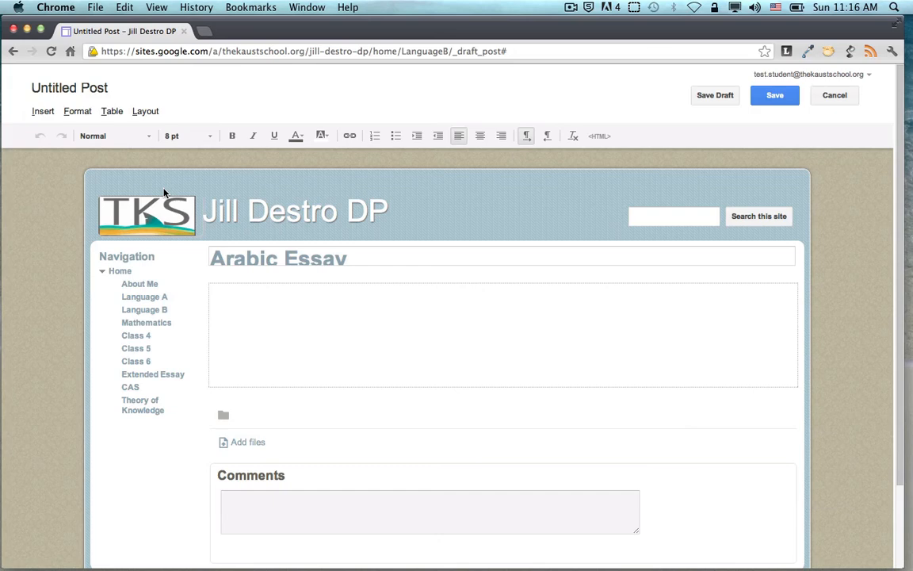
{"action": "left_click", "coordinate": [44, 113]}
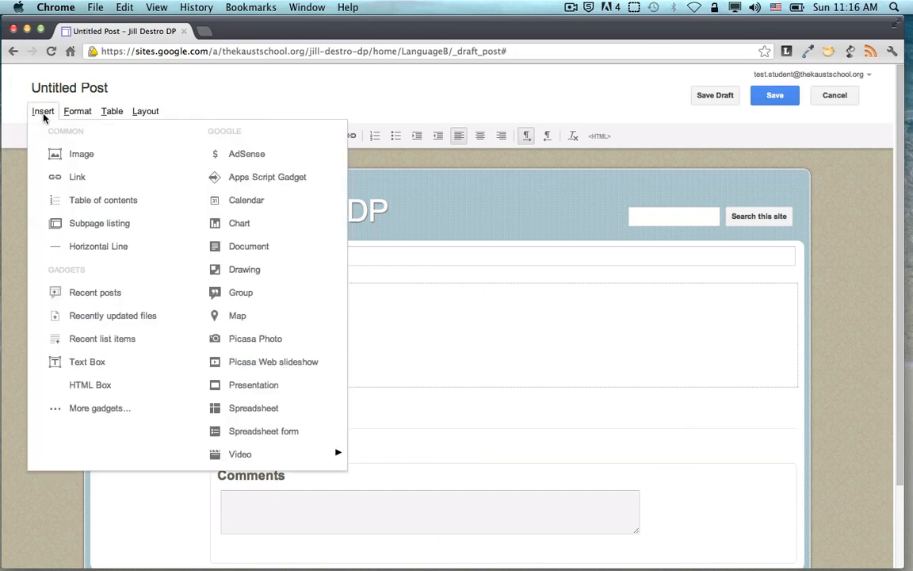
Embed the 'Copy of TKS_Meeting_Agenda_Template_2011' Google Doc with default settings and centre it
{"action": "left_click", "coordinate": [247, 252]}
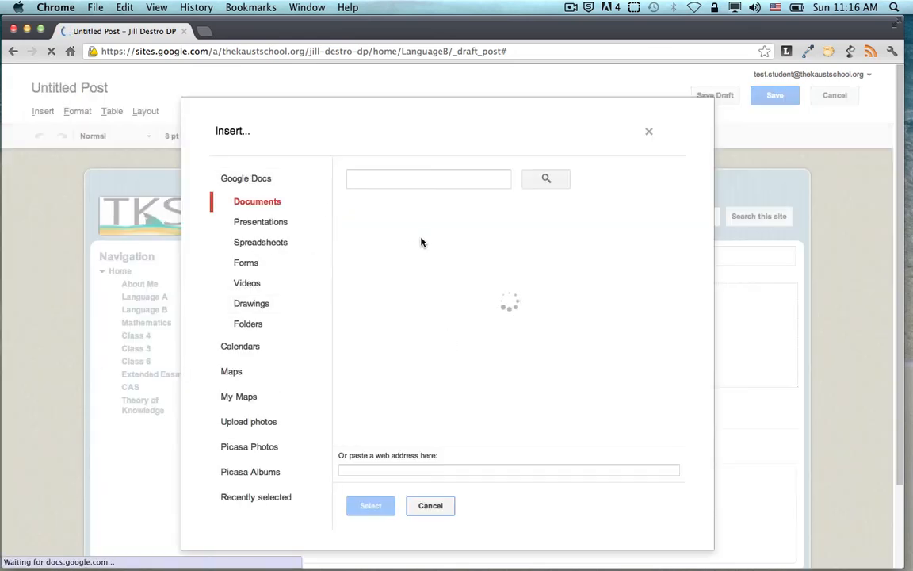
{"action": "left_click", "coordinate": [351, 207]}
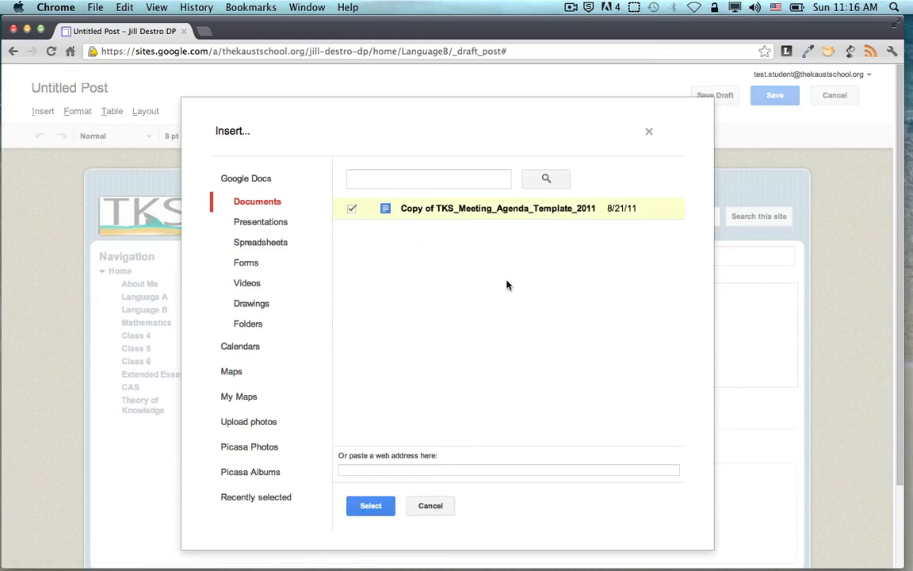
{"action": "left_click", "coordinate": [367, 504]}
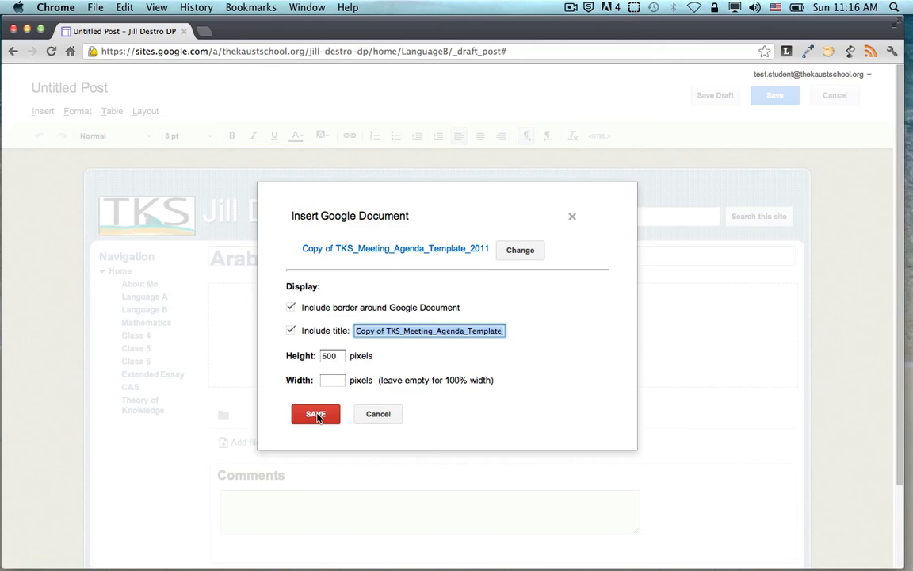
{"action": "left_click", "coordinate": [317, 415]}
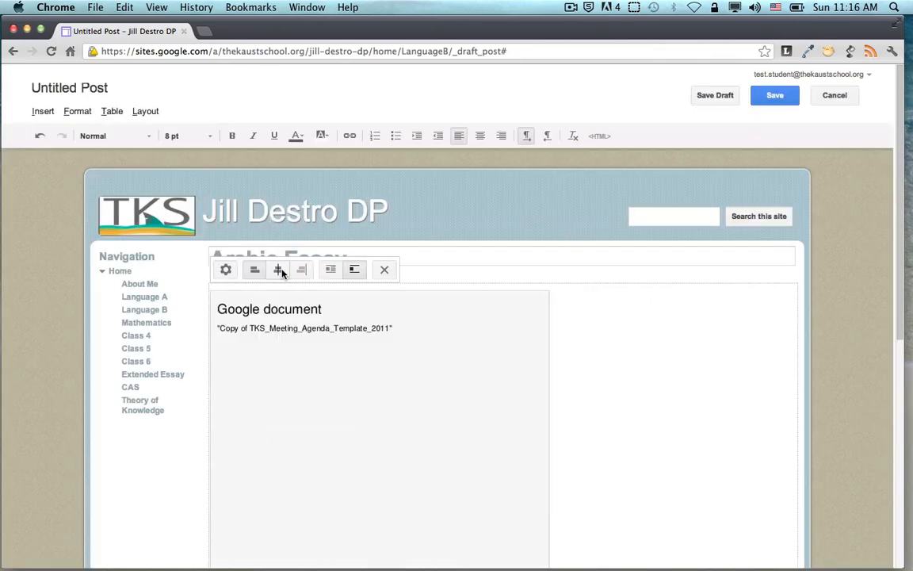
{"action": "scroll", "coordinate": [616, 387], "scroll_direction": "down", "scroll_amount": 5}
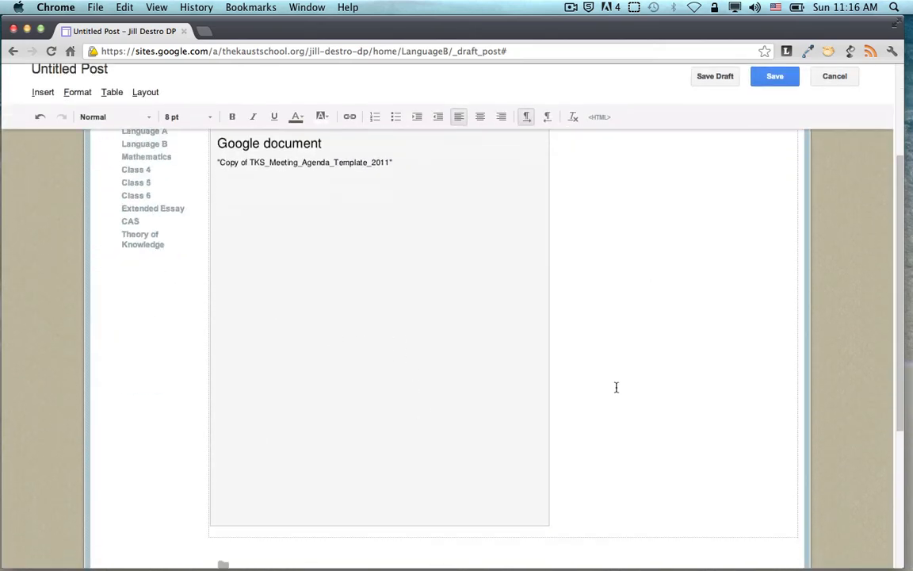
{"action": "scroll", "coordinate": [616, 387], "scroll_direction": "up", "scroll_amount": 2}
{"action": "left_click", "coordinate": [279, 188]}
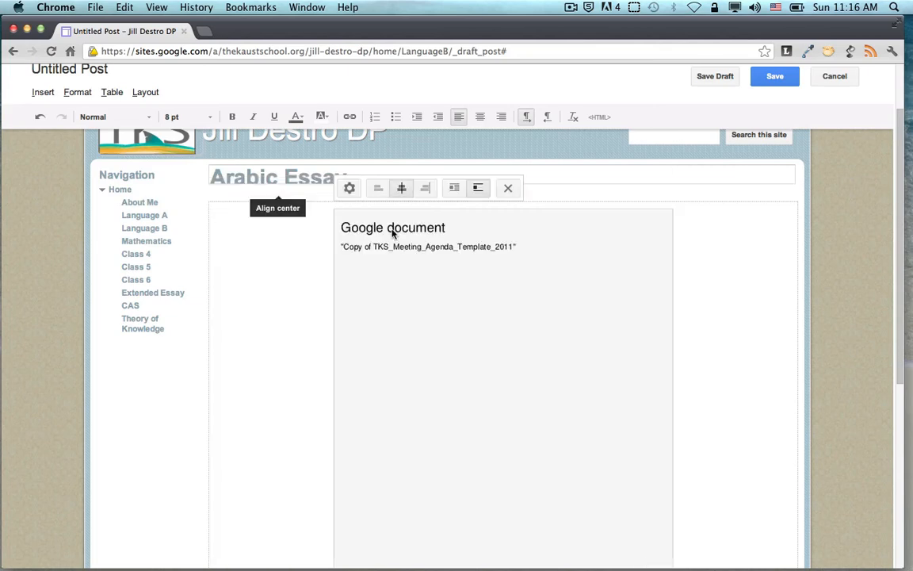
{"action": "scroll", "coordinate": [432, 271], "scroll_direction": "down", "scroll_amount": 5}
{"action": "scroll", "coordinate": [432, 272], "scroll_direction": "up", "scroll_amount": 5}
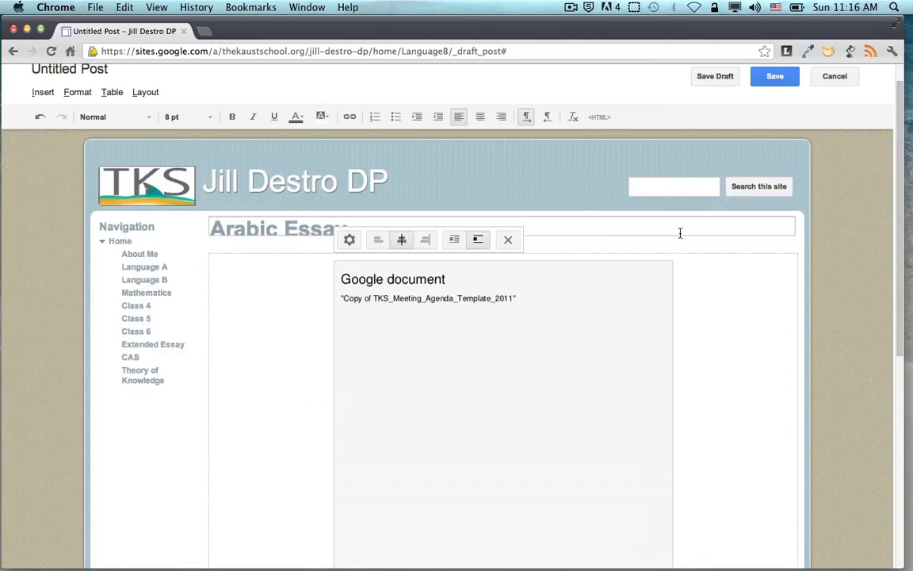
Save the Arabic Essay post, check the embedded agenda document, and go back Home
{"action": "left_click", "coordinate": [775, 77]}
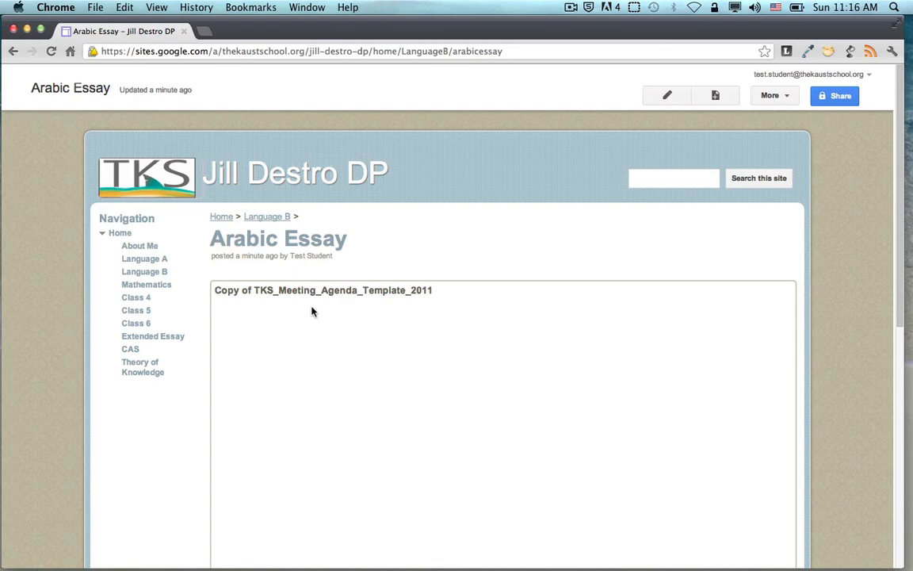
{"action": "scroll", "coordinate": [312, 312], "scroll_direction": "down", "scroll_amount": 5}
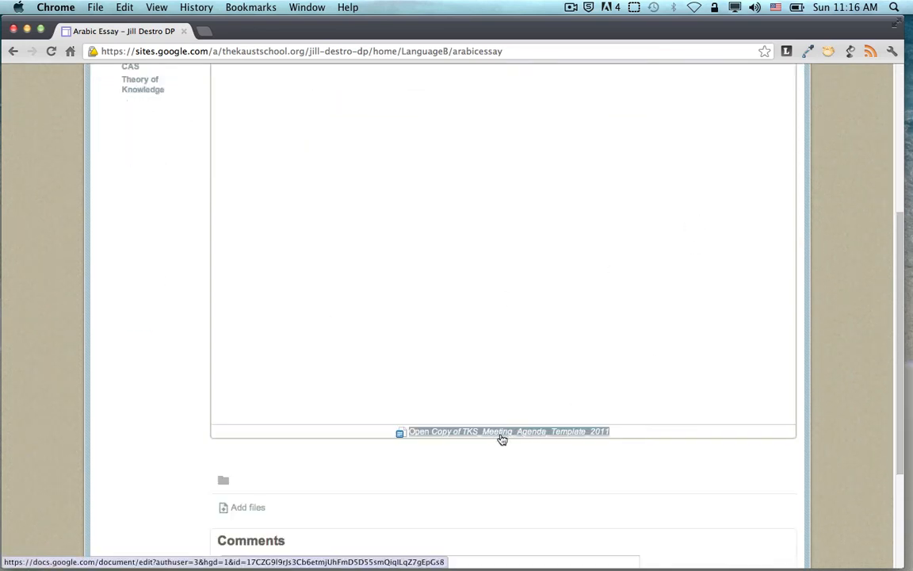
{"action": "scroll", "coordinate": [223, 371], "scroll_direction": "down", "scroll_amount": 2}
{"action": "scroll", "coordinate": [223, 372], "scroll_direction": "up", "scroll_amount": 7}
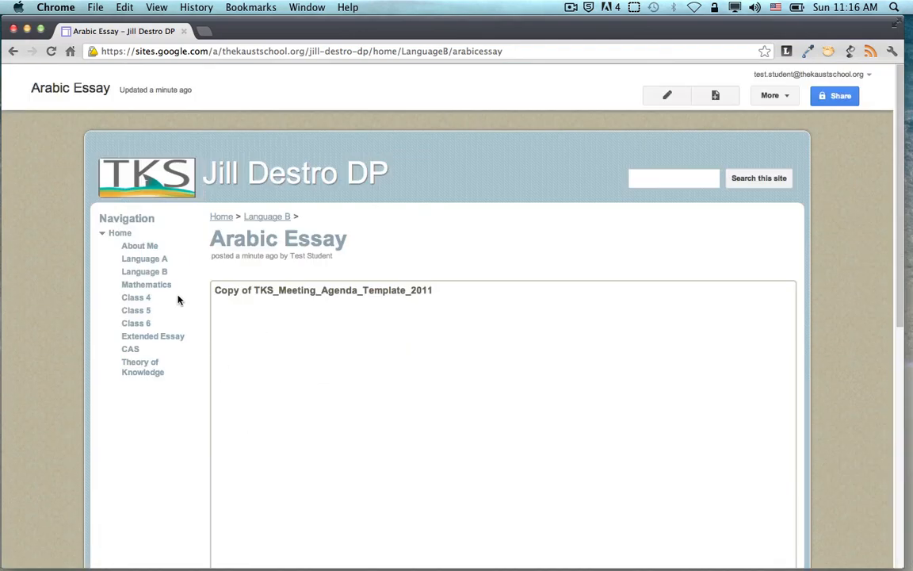
{"action": "left_click", "coordinate": [128, 164]}
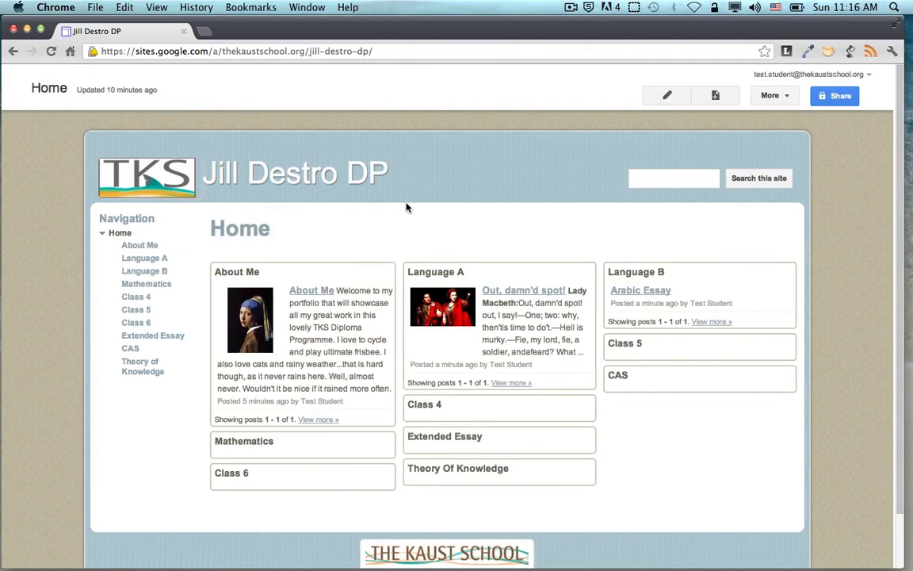